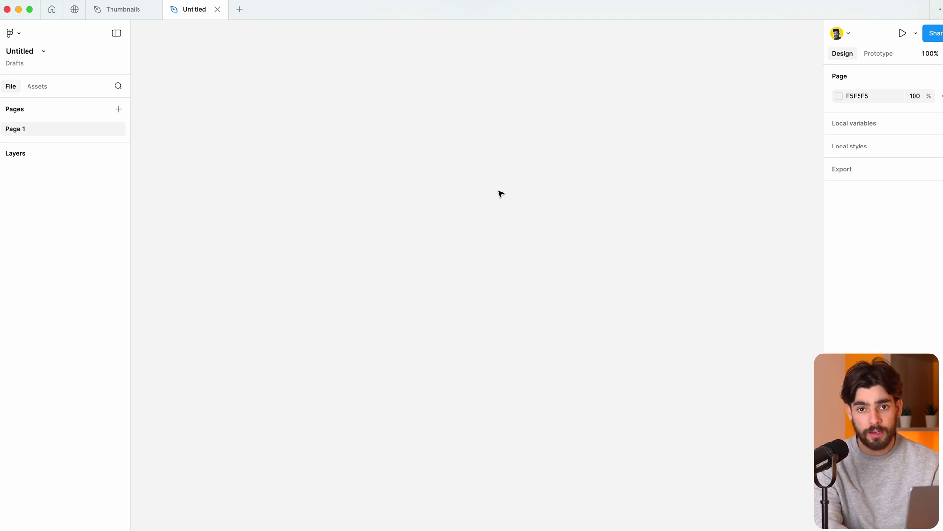
Draw a blank frame, Frame 1, on the untitled draft's canvas and reselect it.
{"action": "key", "text": "f"}
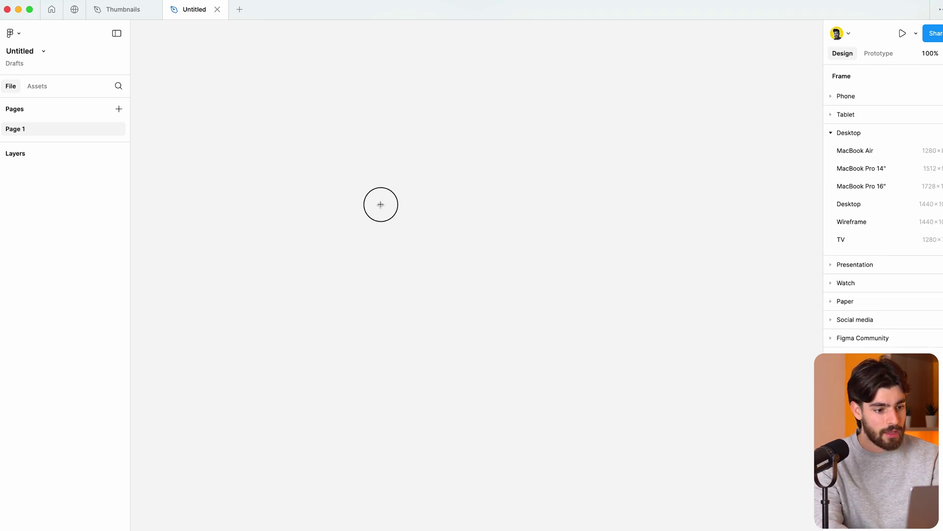
{"action": "left_click_drag", "start_coordinate": [319, 166], "coordinate": [543, 326]}
{"action": "left_click", "coordinate": [669, 257]}
{"action": "left_click", "coordinate": [455, 231]}
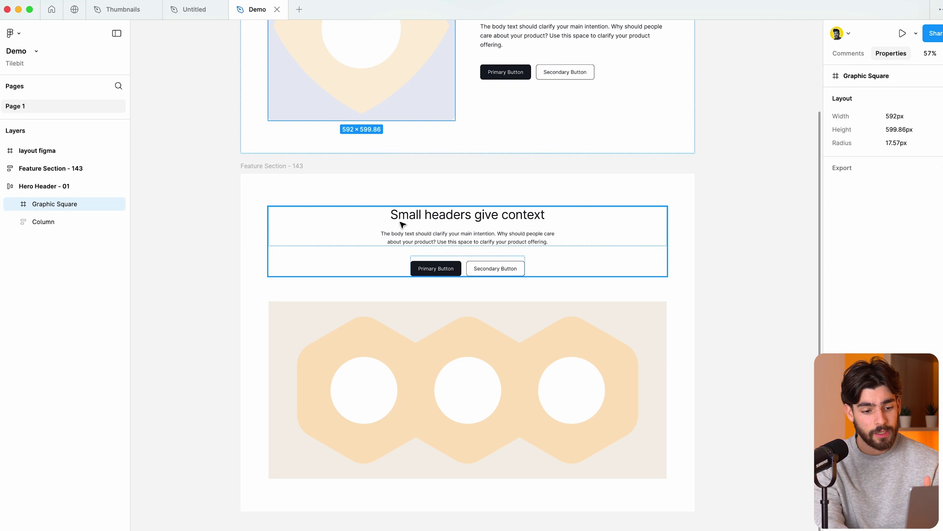
Zoom into Feature Section - 143, inspect its Column and Graphic Wide layers, then reselect the section.
{"action": "left_click", "coordinate": [433, 294]}
{"action": "scroll", "coordinate": [485, 256], "scroll_direction": "up", "scroll_amount": 5}
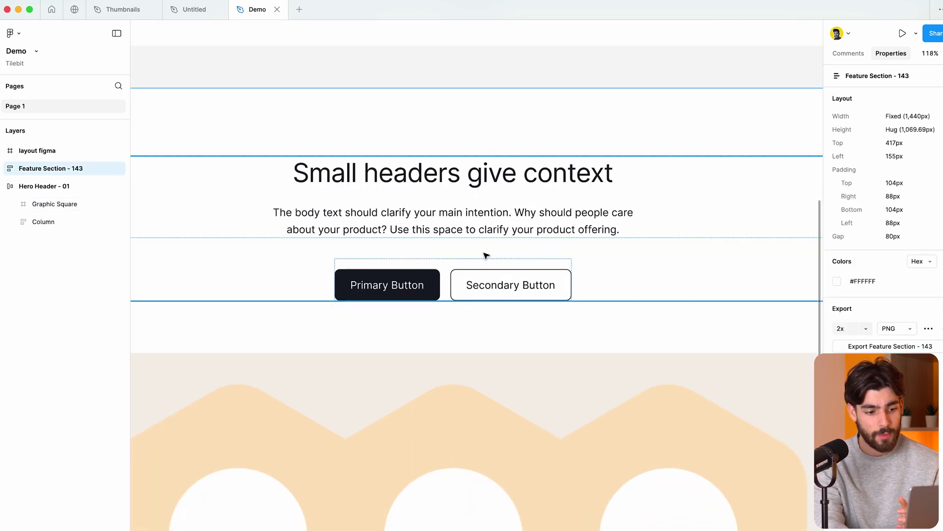
{"action": "left_click", "coordinate": [486, 255]}
{"action": "left_click", "coordinate": [619, 385]}
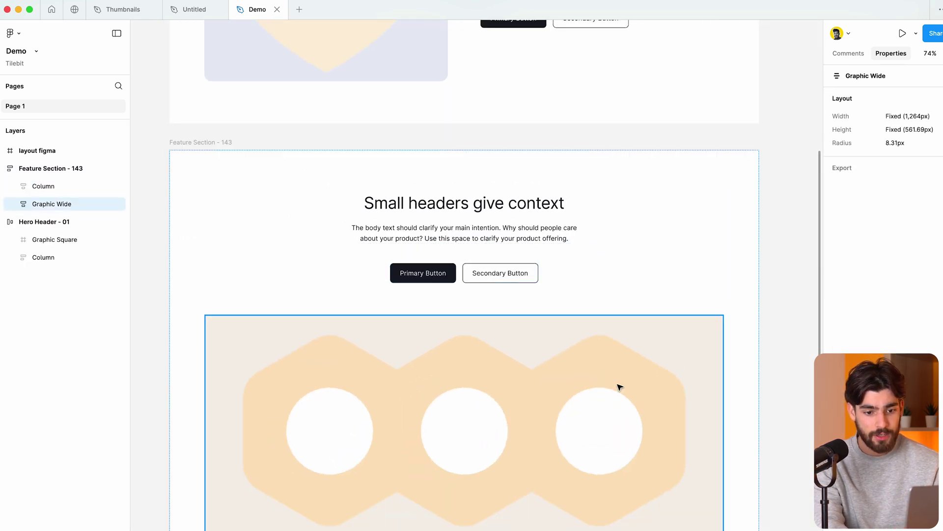
{"action": "left_click", "coordinate": [685, 314]}
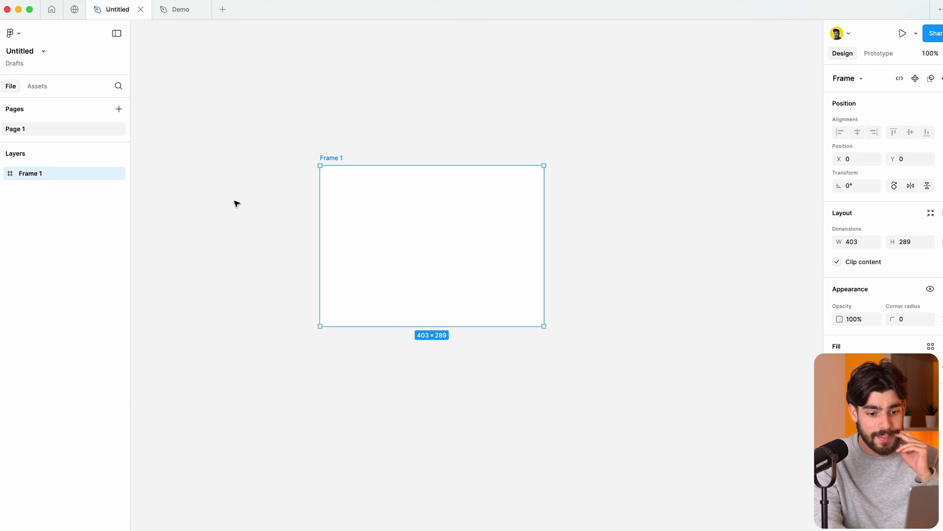
Draw a 492×360 frame on the Framer page.
{"action": "left_click", "coordinate": [236, 203]}
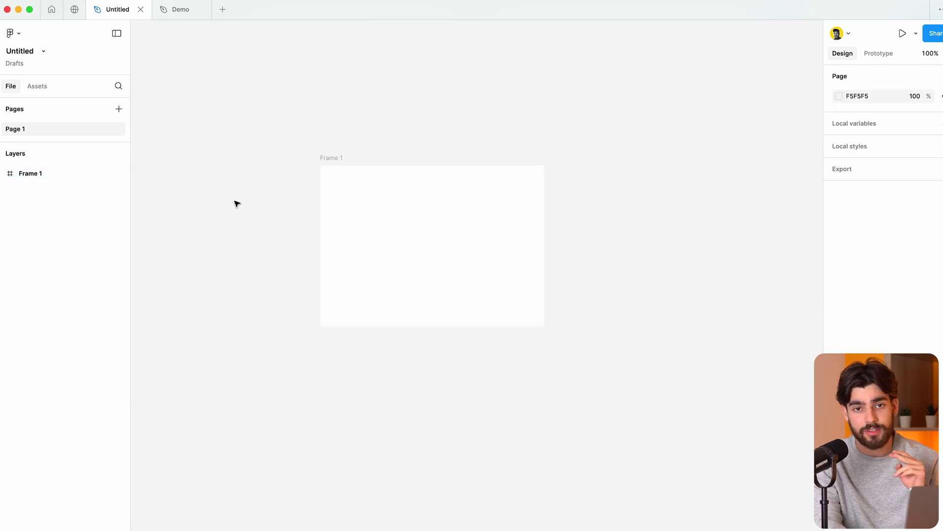
{"action": "left_click", "coordinate": [452, 230]}
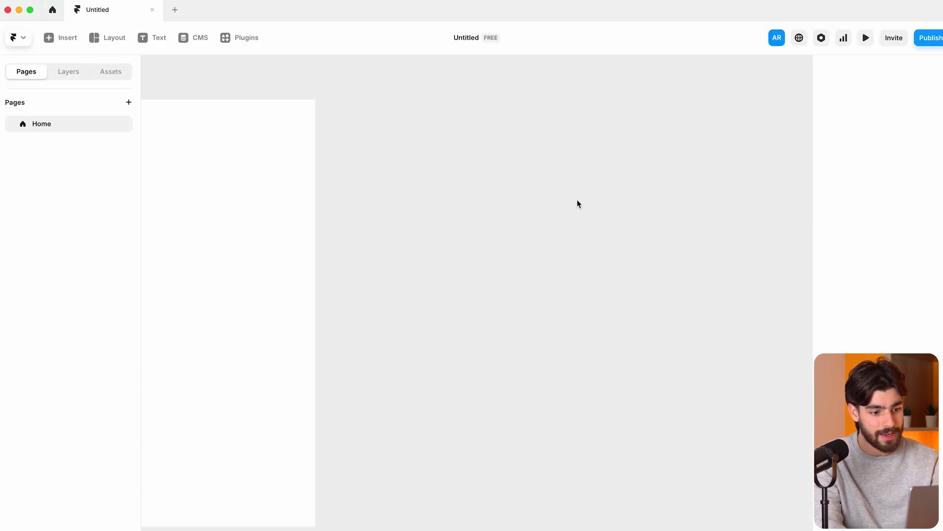
{"action": "key", "text": "f"}
{"action": "mouse_move", "coordinate": [451, 123]}
{"action": "left_mouse_down"}
{"action": "mouse_move", "coordinate": [633, 255]}
{"action": "mouse_move", "coordinate": [659, 260]}
{"action": "left_mouse_up"}
{"action": "scroll", "coordinate": [880, 196], "scroll_direction": "down", "scroll_amount": 1}
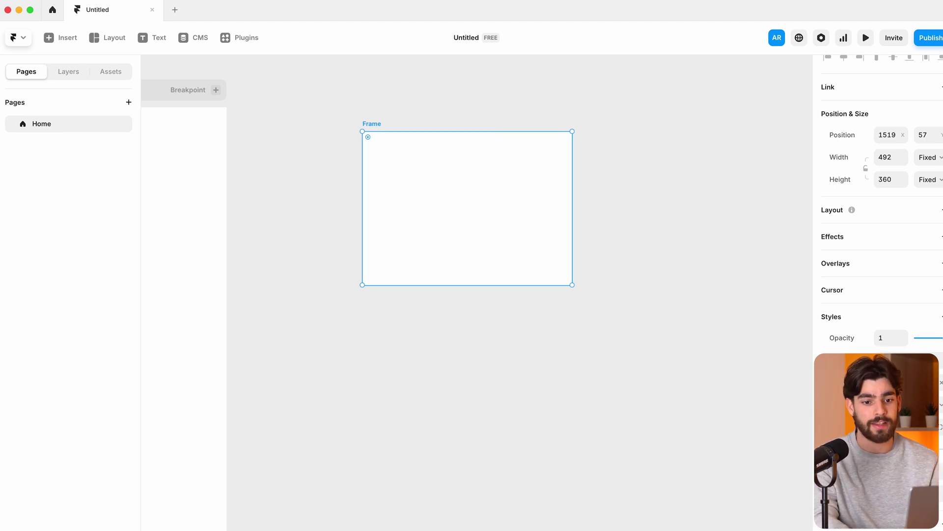
Publish the site, view it live at its framer.app address, then close the preview.
{"action": "left_click", "coordinate": [931, 38]}
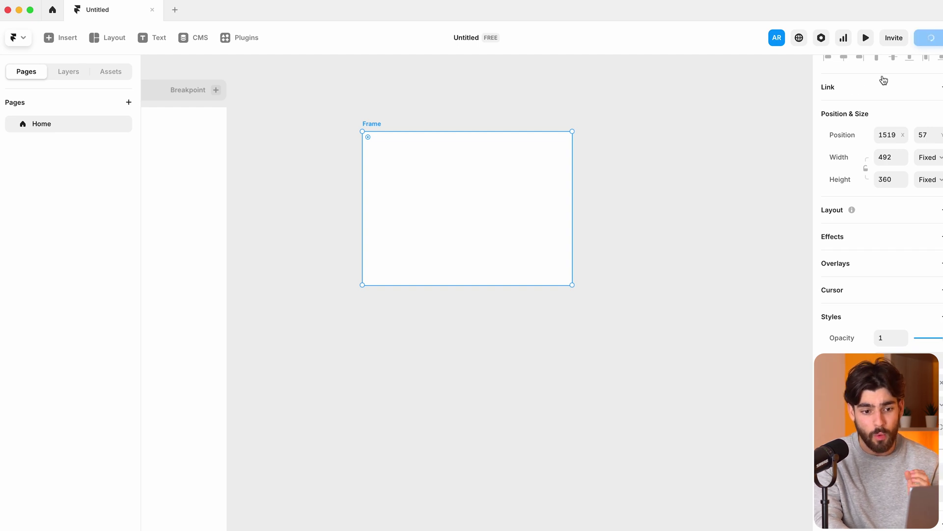
{"action": "left_click", "coordinate": [888, 68]}
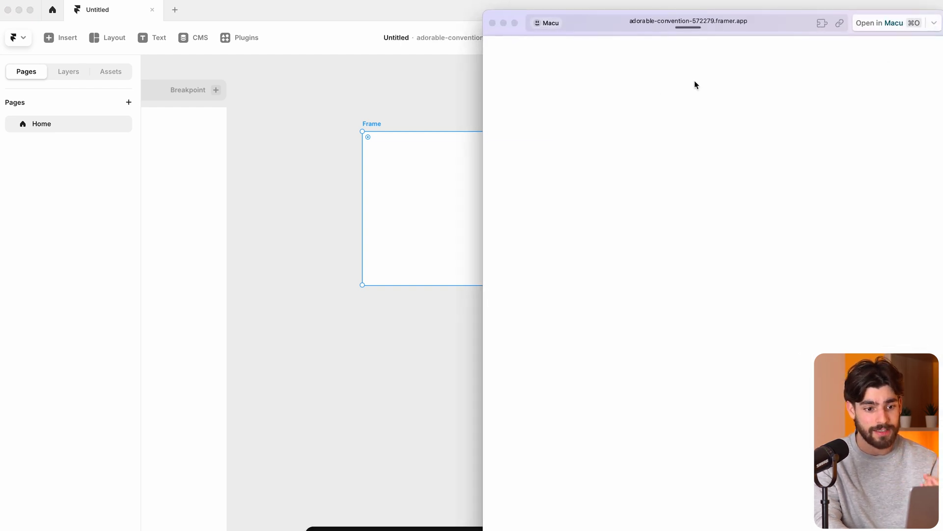
{"action": "left_click", "coordinate": [493, 25]}
{"action": "left_click", "coordinate": [461, 186]}
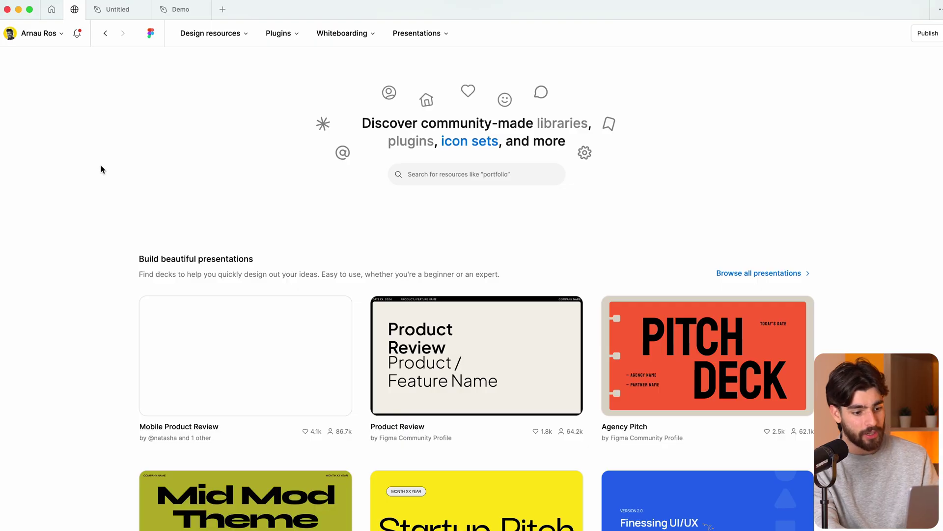
Browse the Community page and open the iOS 15 UI Kit for Figma.
{"action": "scroll", "coordinate": [118, 208], "scroll_direction": "down", "scroll_amount": 7}
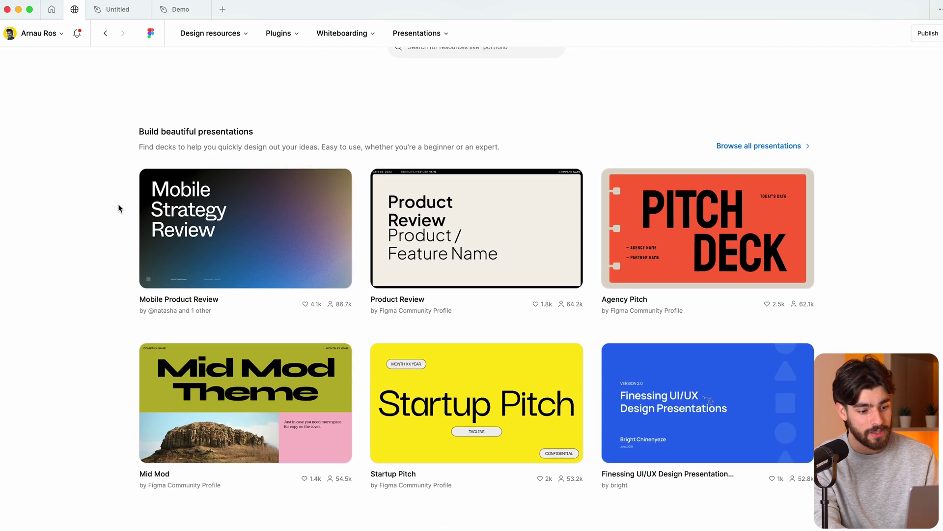
{"action": "scroll", "coordinate": [118, 208], "scroll_direction": "up", "scroll_amount": 4}
{"action": "scroll", "coordinate": [119, 208], "scroll_direction": "up", "scroll_amount": 1}
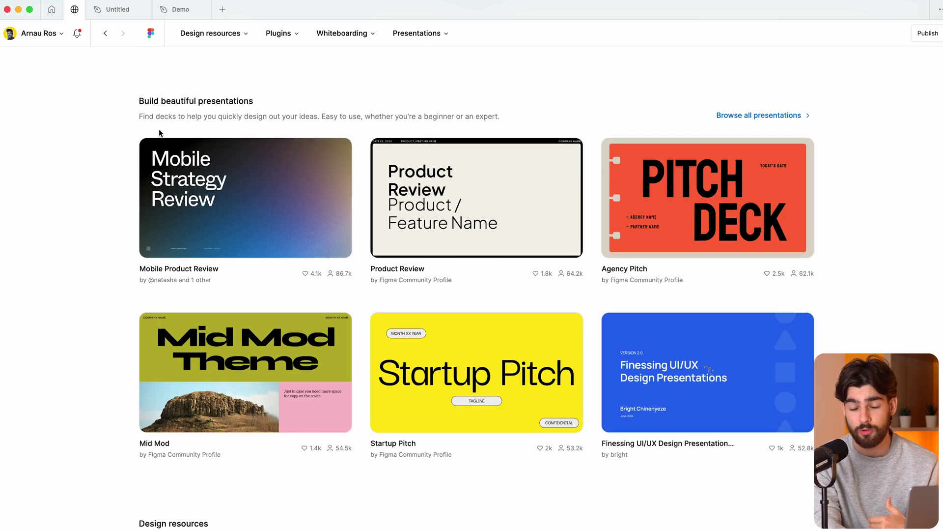
{"action": "scroll", "coordinate": [86, 206], "scroll_direction": "down", "scroll_amount": 10}
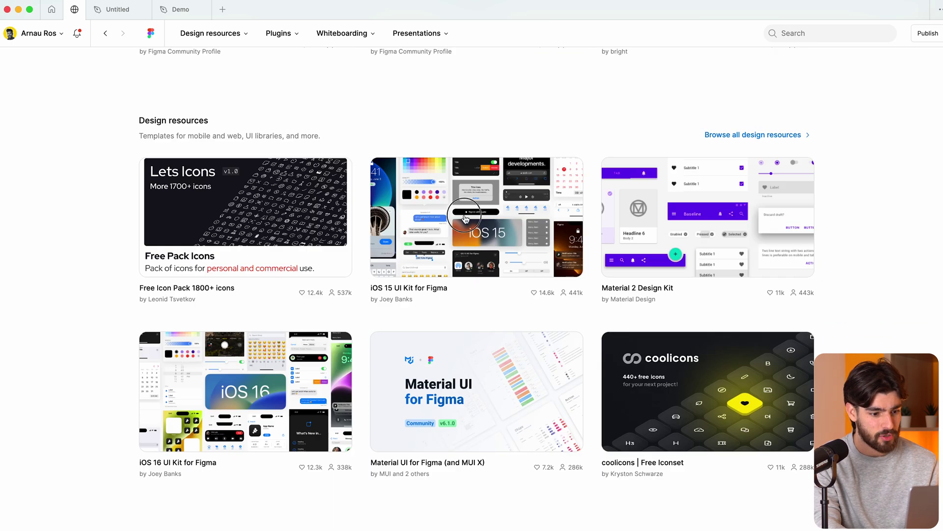
{"action": "left_click", "coordinate": [465, 218]}
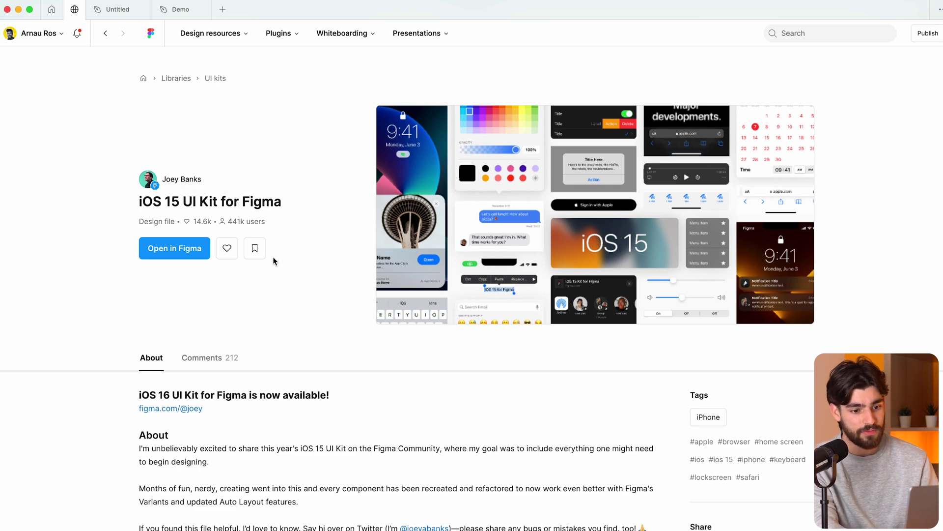
Scroll the kit's page down to its comments, then go to the full plugins listing.
{"action": "scroll", "coordinate": [273, 259], "scroll_direction": "down", "scroll_amount": 15}
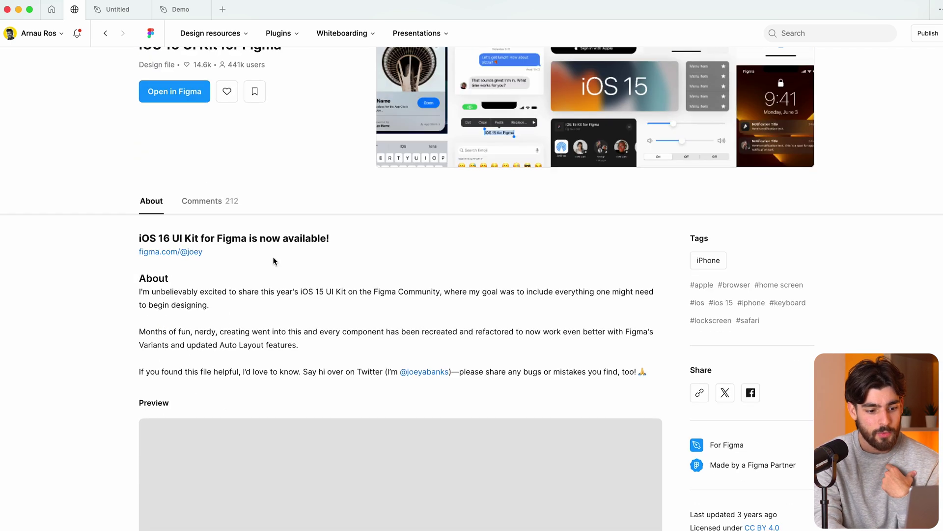
{"action": "scroll", "coordinate": [273, 260], "scroll_direction": "down", "scroll_amount": 4}
{"action": "scroll", "coordinate": [273, 260], "scroll_direction": "up", "scroll_amount": 3}
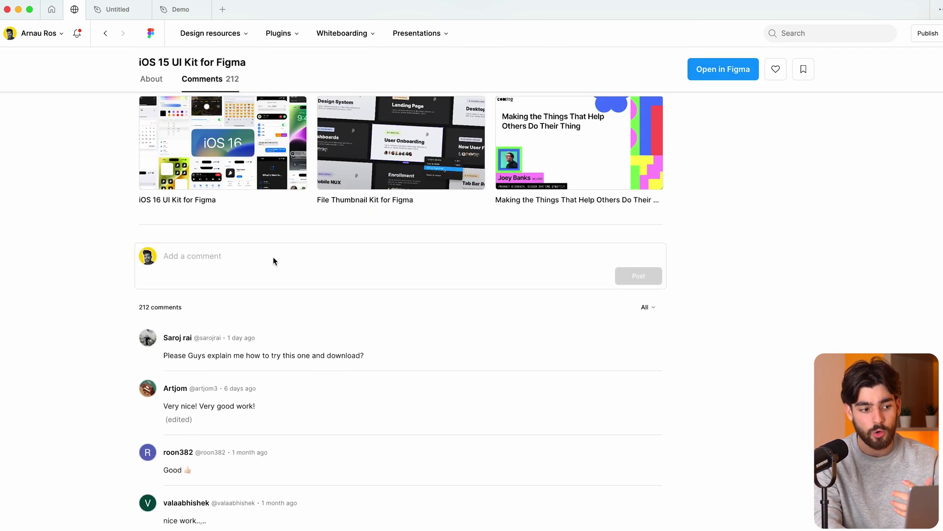
{"action": "mouse_move", "coordinate": [290, 36]}
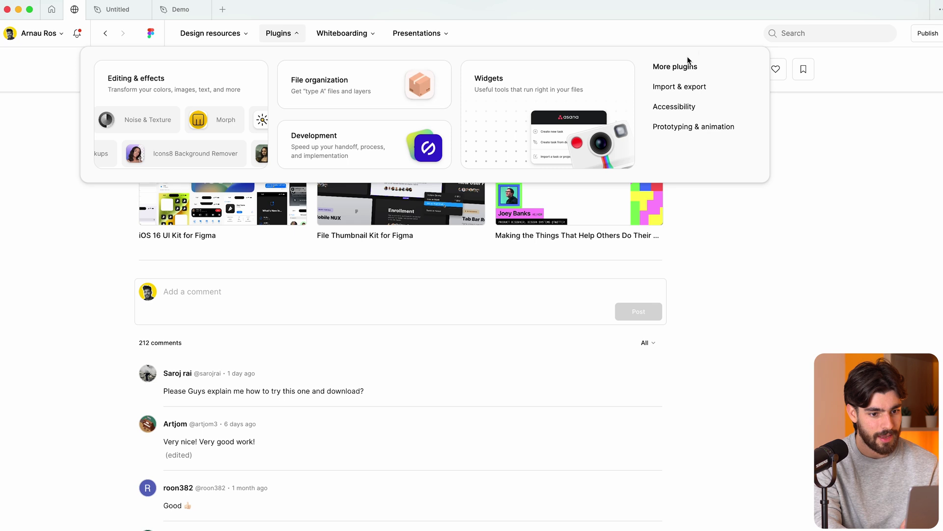
{"action": "left_click", "coordinate": [674, 67]}
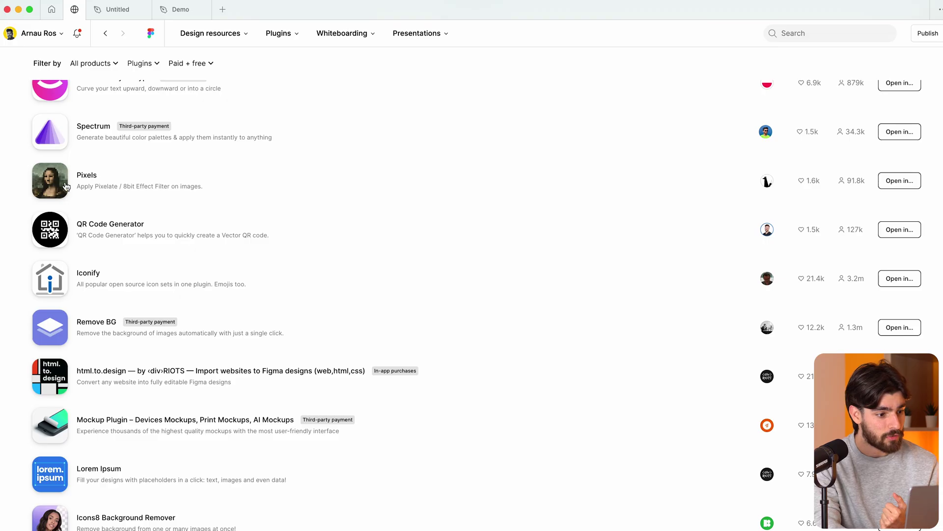
{"action": "left_click", "coordinate": [50, 184]}
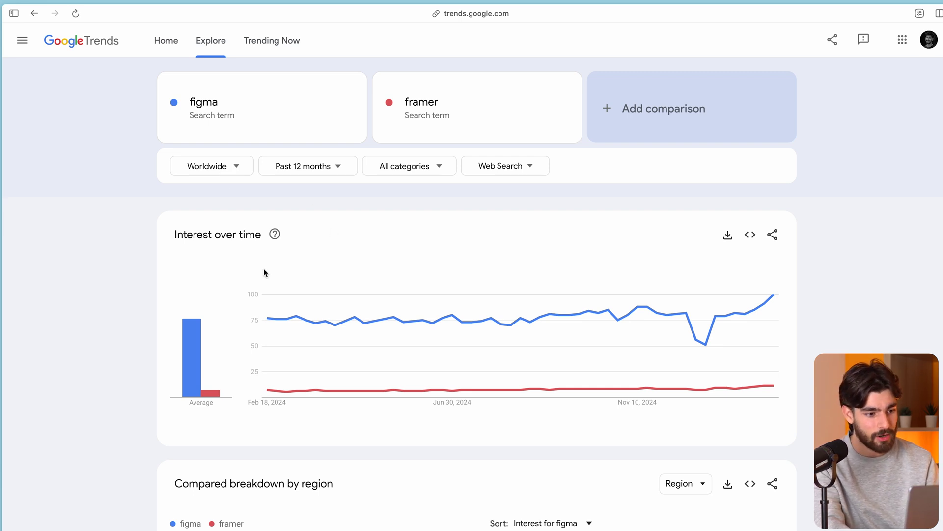
{"action": "mouse_move", "coordinate": [773, 324]}
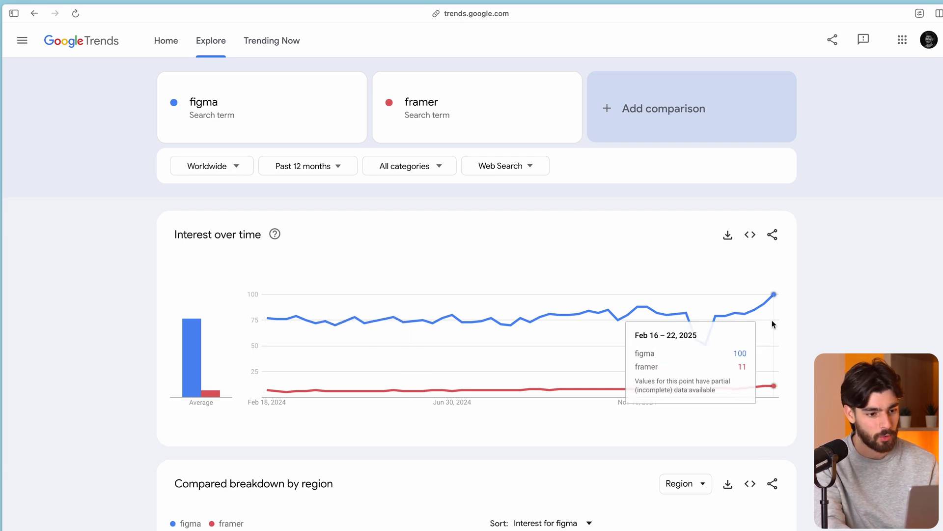
{"action": "scroll", "coordinate": [832, 219], "scroll_direction": "down", "scroll_amount": 10}
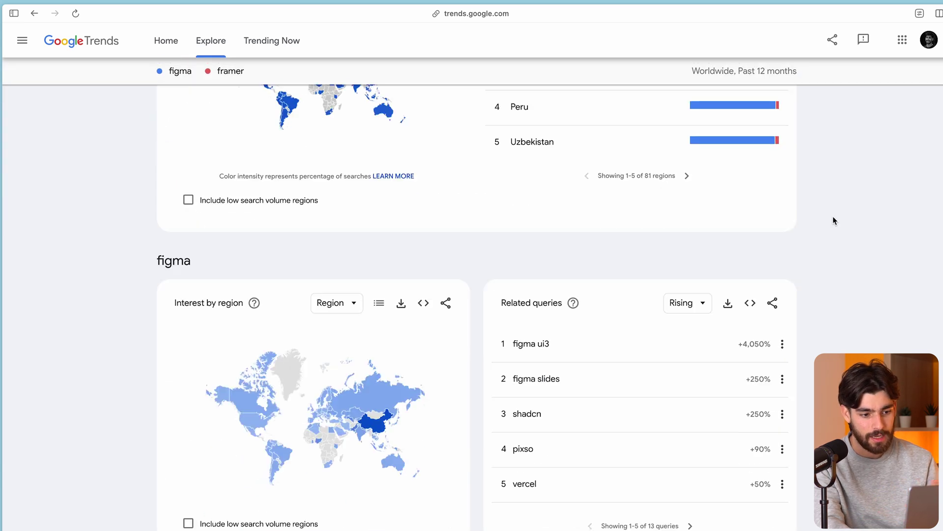
{"action": "scroll", "coordinate": [833, 216], "scroll_direction": "up", "scroll_amount": 3}
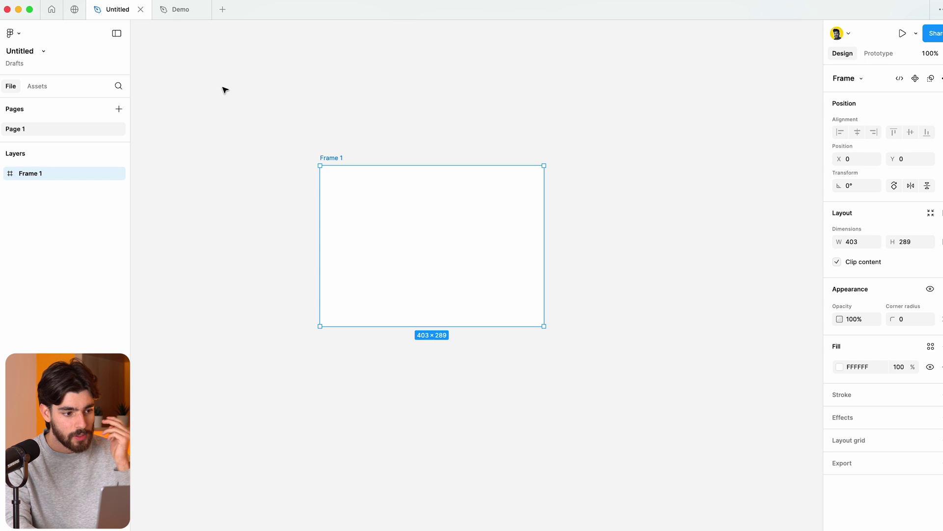
Reselect Frame 1, then open the Course file from the drafts browser.
{"action": "left_click", "coordinate": [238, 139]}
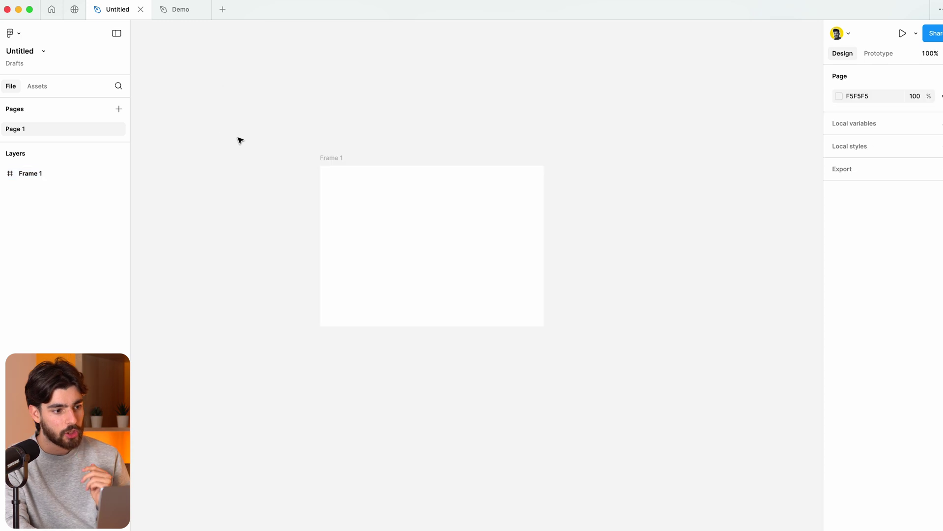
{"action": "left_click", "coordinate": [367, 196]}
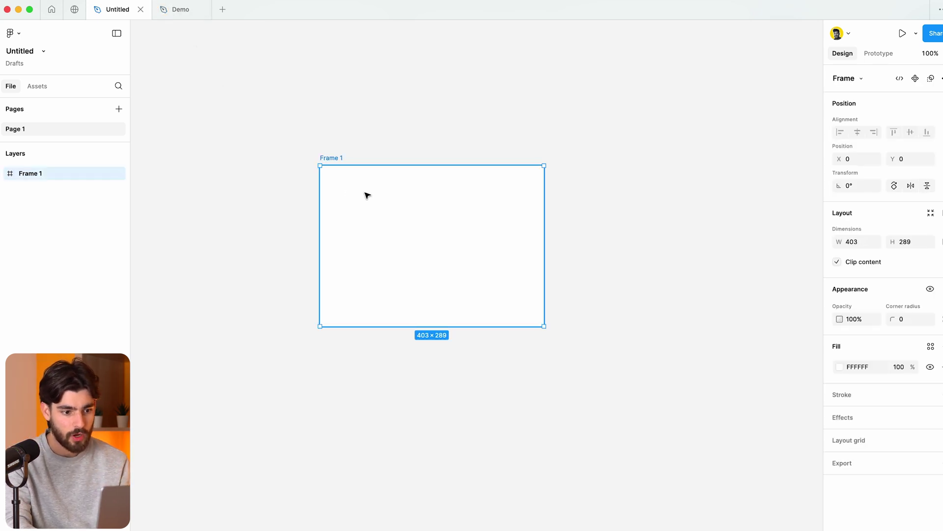
{"action": "left_click", "coordinate": [51, 10]}
{"action": "double_click", "coordinate": [625, 298]}
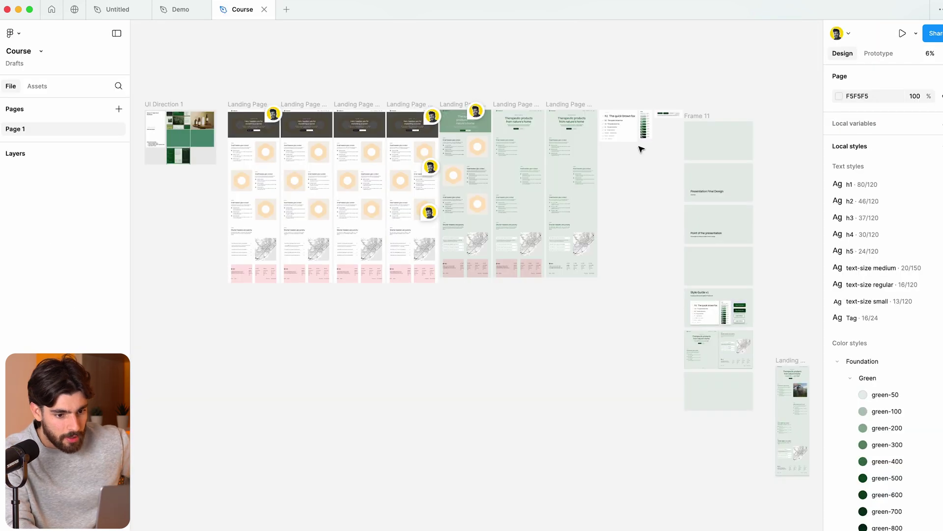
Zoom into Landing Page 06 and fit the Treebranch hero section to the view.
{"action": "scroll", "coordinate": [641, 148], "scroll_direction": "right", "scroll_amount": 2}
{"action": "scroll", "coordinate": [642, 148], "scroll_direction": "up", "scroll_amount": 1}
{"action": "scroll", "coordinate": [509, 142], "scroll_direction": "up", "scroll_amount": 10}
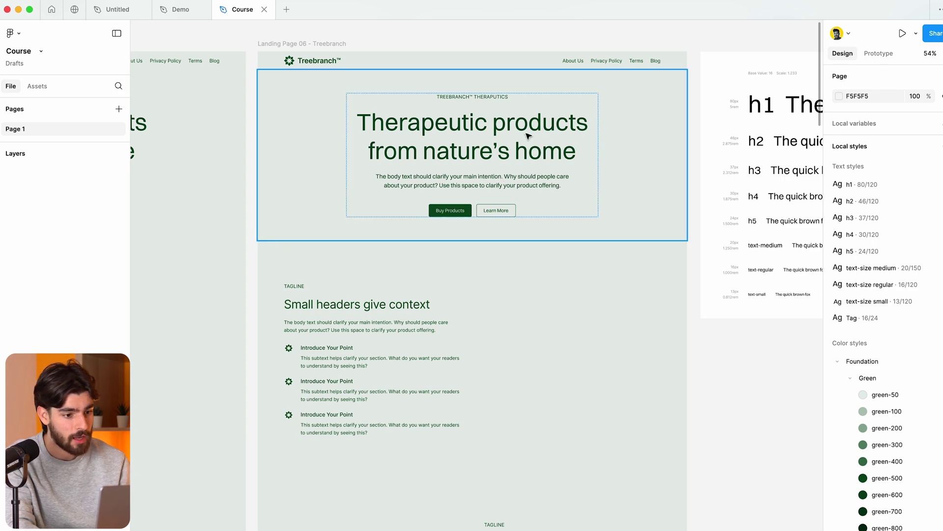
{"action": "left_click", "coordinate": [500, 179]}
{"action": "key", "text": "shift+2"}
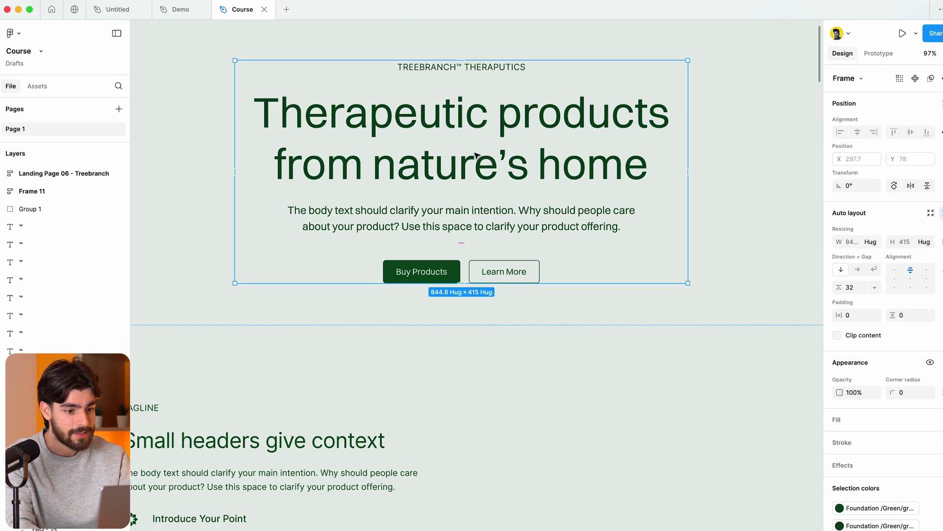
{"action": "double_click", "coordinate": [475, 154]}
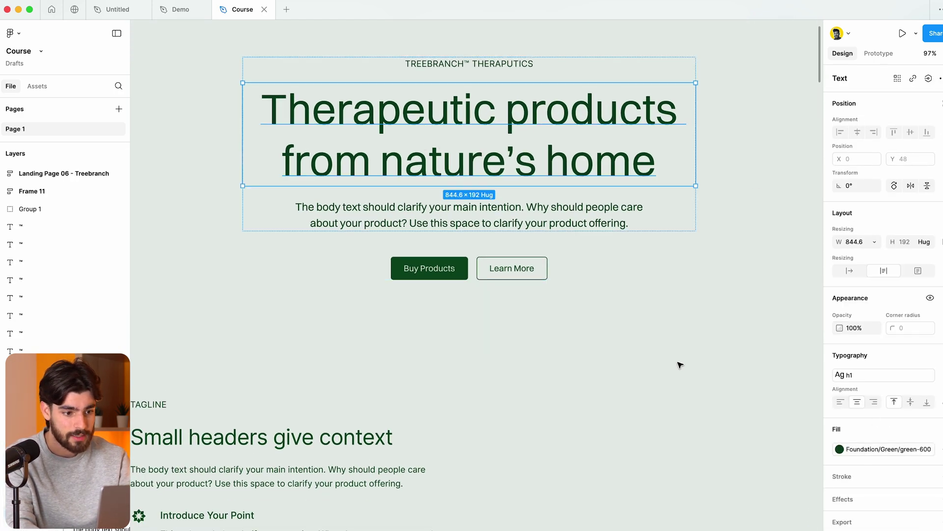
{"action": "left_click", "coordinate": [877, 374]}
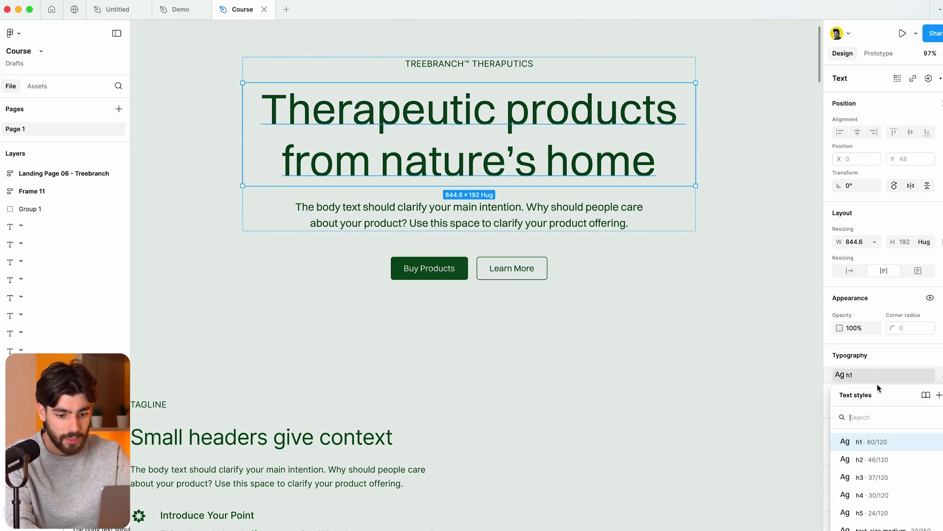
{"action": "left_click", "coordinate": [871, 446]}
{"action": "left_click", "coordinate": [865, 452]}
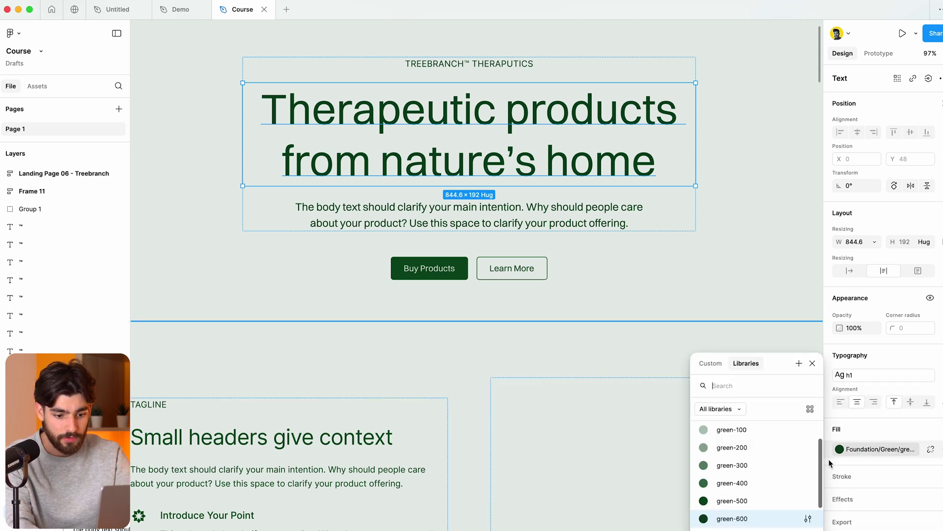
{"action": "key", "text": "Escape"}
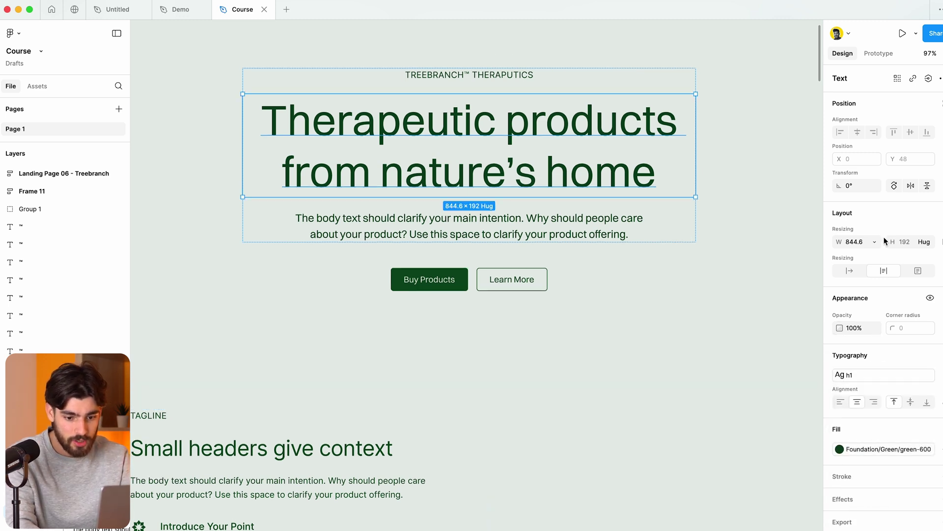
{"action": "left_click", "coordinate": [926, 375]}
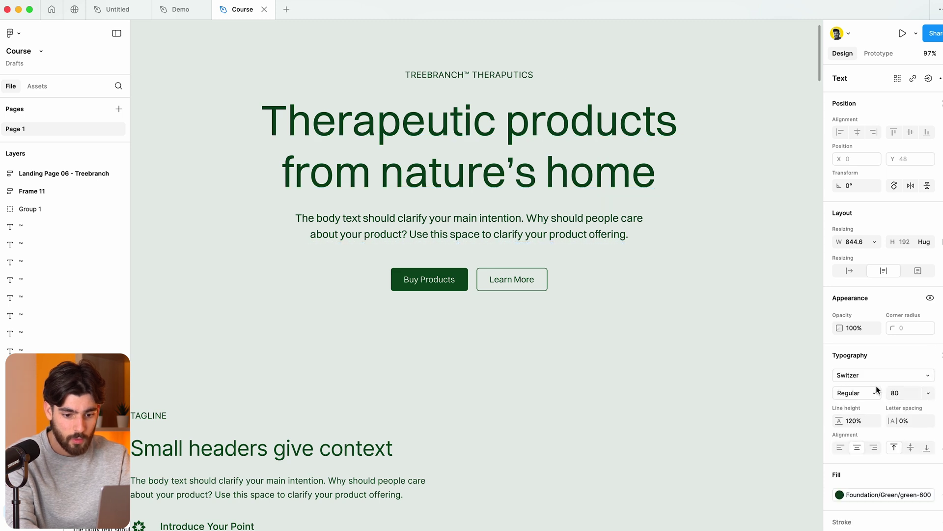
{"action": "left_click", "coordinate": [857, 374]}
{"action": "left_click", "coordinate": [722, 394]}
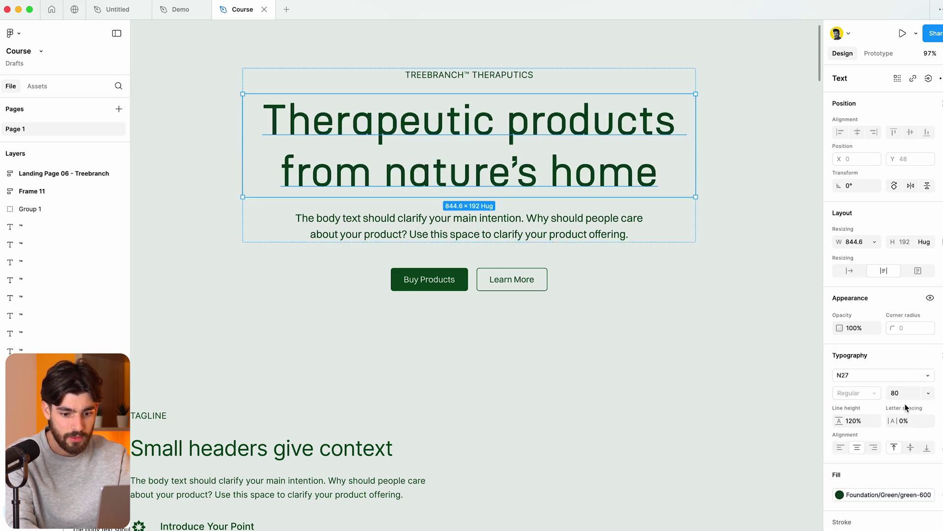
{"action": "type", "text": "16"}
{"action": "key", "text": "Return"}
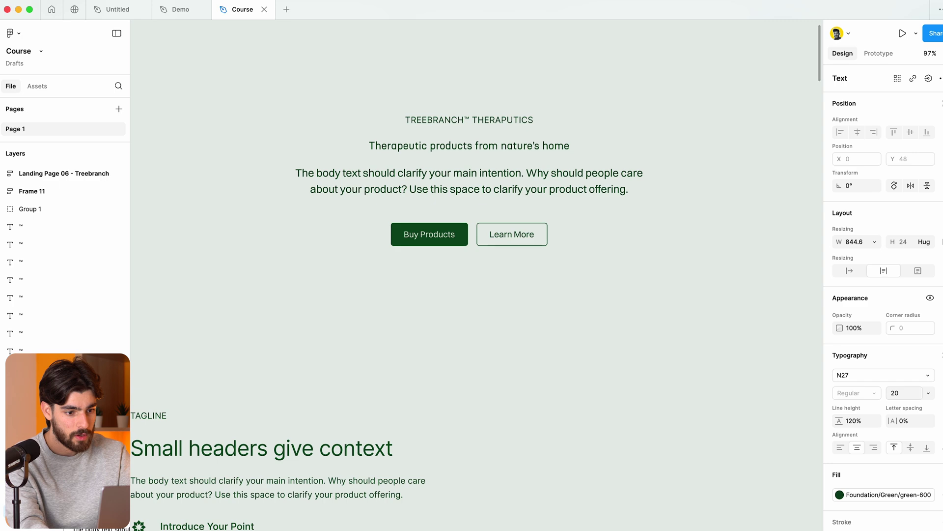
{"action": "key", "text": "ctrl+z"}
{"action": "key", "text": "ctrl+z"}
{"action": "scroll", "coordinate": [474, 125], "scroll_direction": "down", "scroll_amount": 3}
{"action": "scroll", "coordinate": [474, 125], "scroll_direction": "down", "scroll_amount": 5}
{"action": "key", "text": "Escape"}
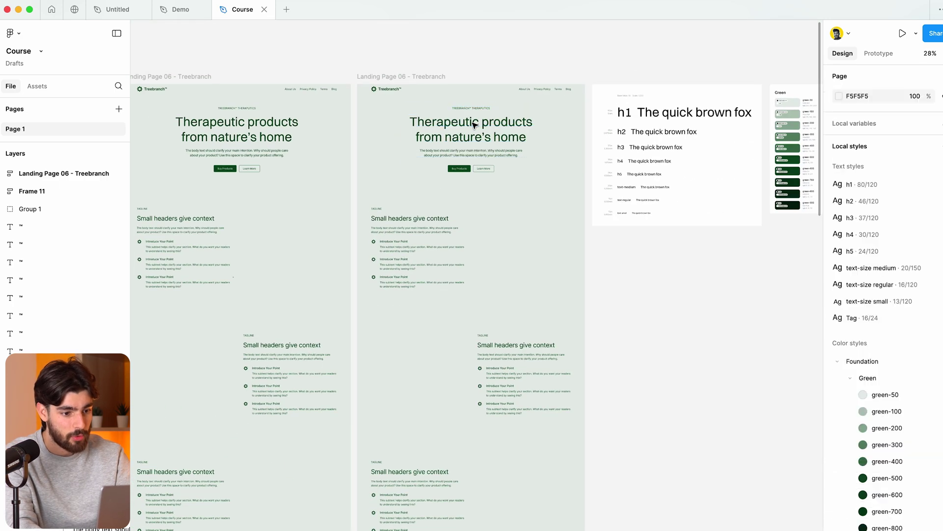
{"action": "left_click", "coordinate": [554, 150]}
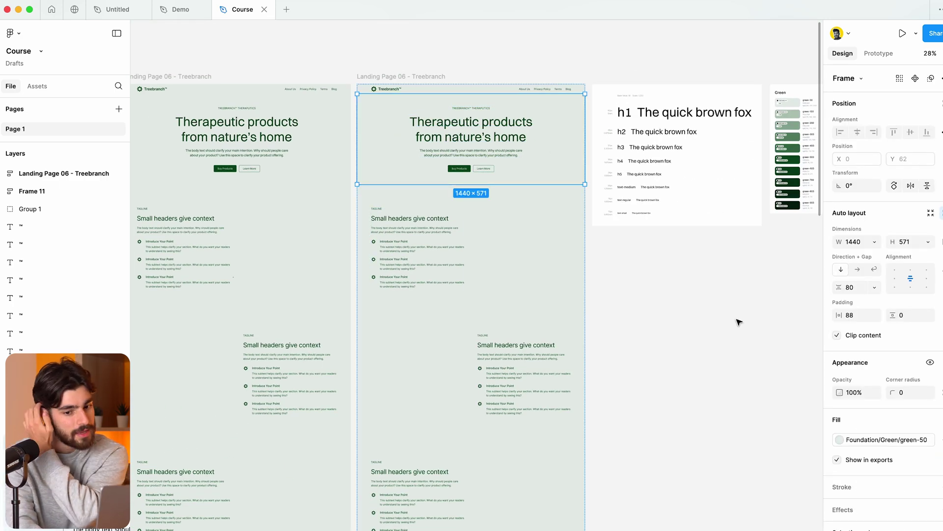
{"action": "left_click", "coordinate": [840, 270]}
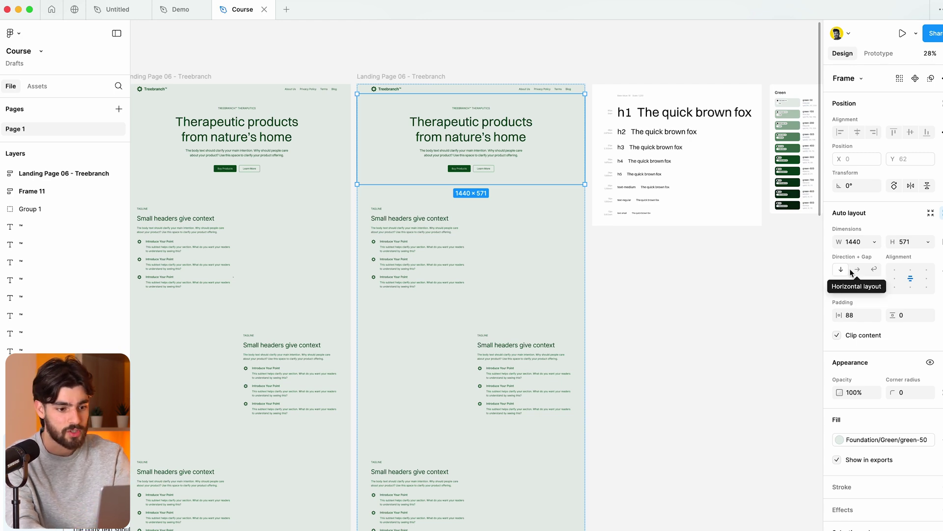
{"action": "scroll", "coordinate": [512, 166], "scroll_direction": "up", "scroll_amount": 5}
{"action": "scroll", "coordinate": [511, 166], "scroll_direction": "down", "scroll_amount": 3}
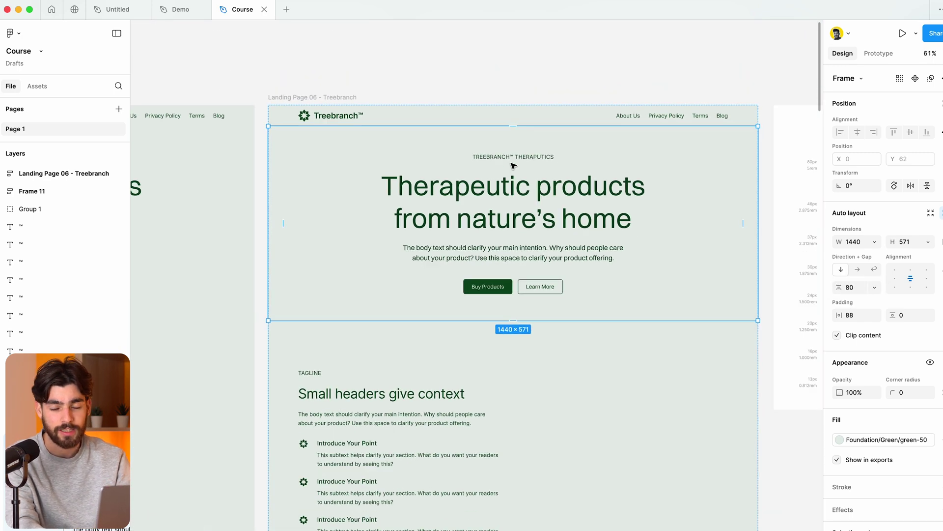
{"action": "scroll", "coordinate": [512, 166], "scroll_direction": "right", "scroll_amount": 3}
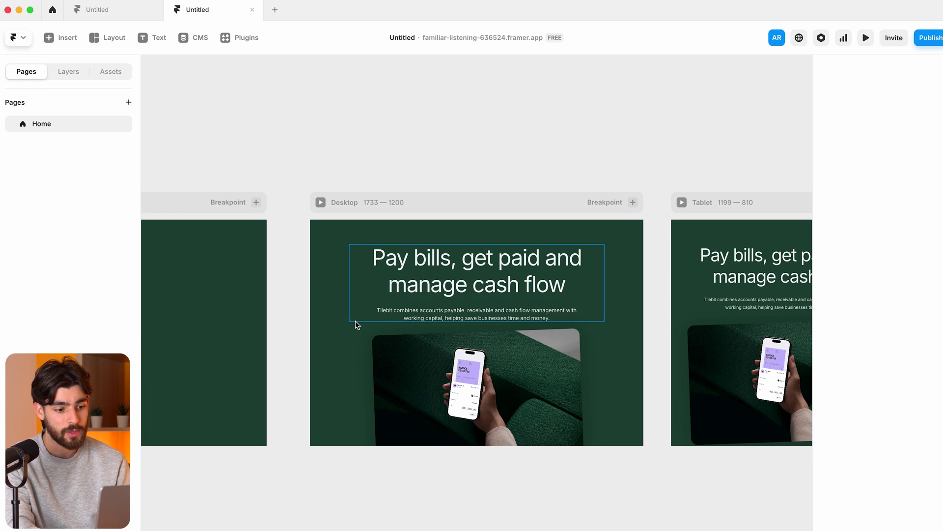
{"action": "left_click", "coordinate": [352, 325]}
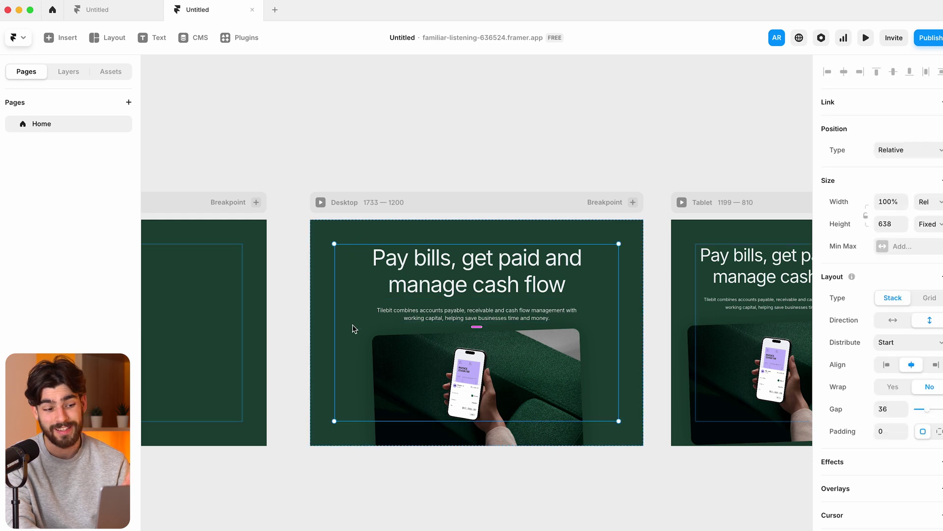
Select the hero's heading-and-subtitle stack and open the site's Publish dropdown.
{"action": "left_click", "coordinate": [589, 303]}
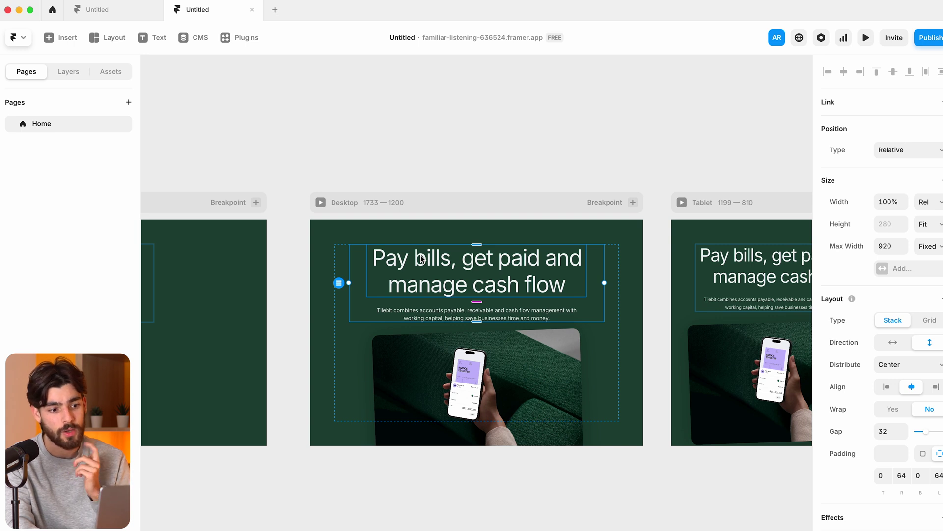
{"action": "scroll", "coordinate": [421, 258], "scroll_direction": "right", "scroll_amount": 5}
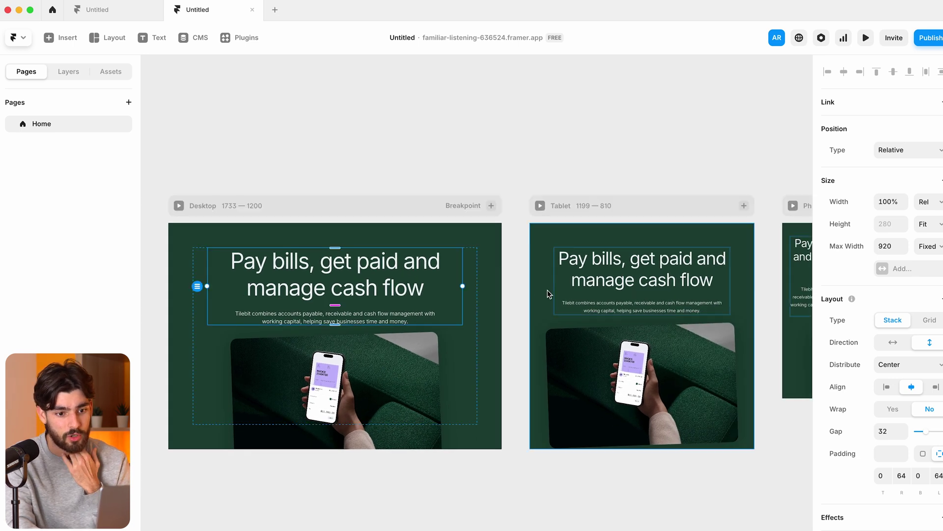
{"action": "left_click", "coordinate": [934, 38]}
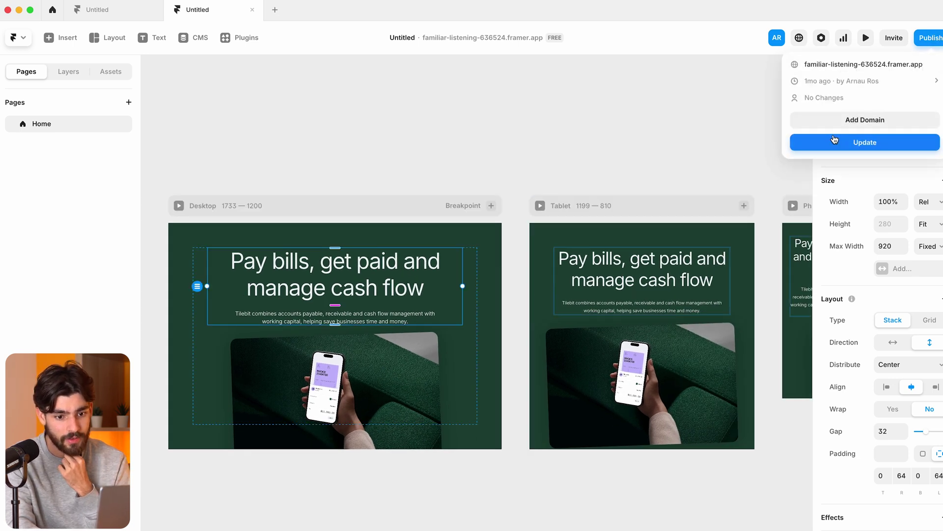
Preview the live framer.app site, widen it, check its full address, then close it.
{"action": "left_click", "coordinate": [867, 65]}
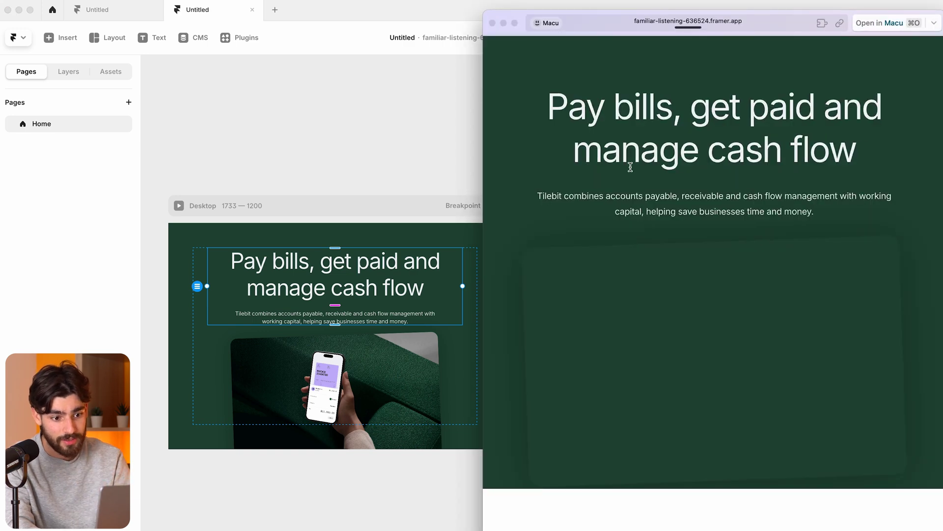
{"action": "left_click_drag", "start_coordinate": [477, 171], "coordinate": [264, 183]}
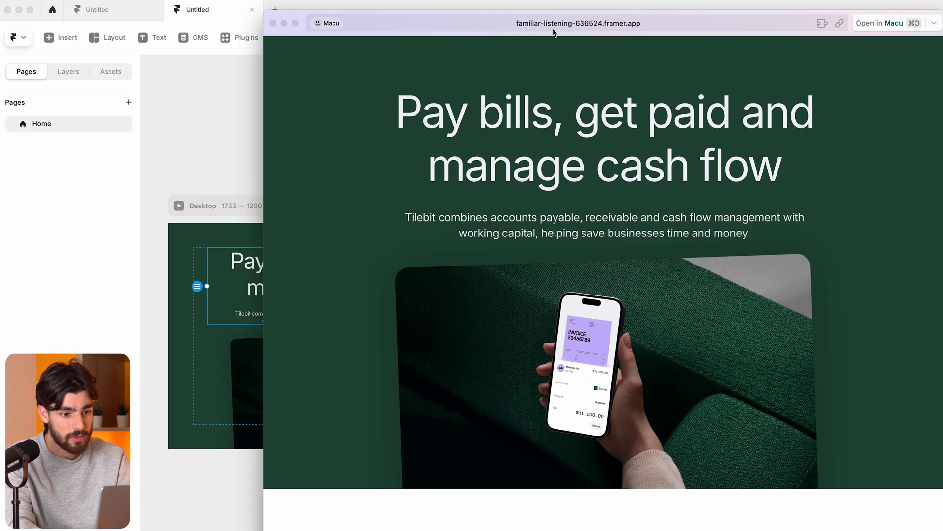
{"action": "left_click", "coordinate": [555, 25]}
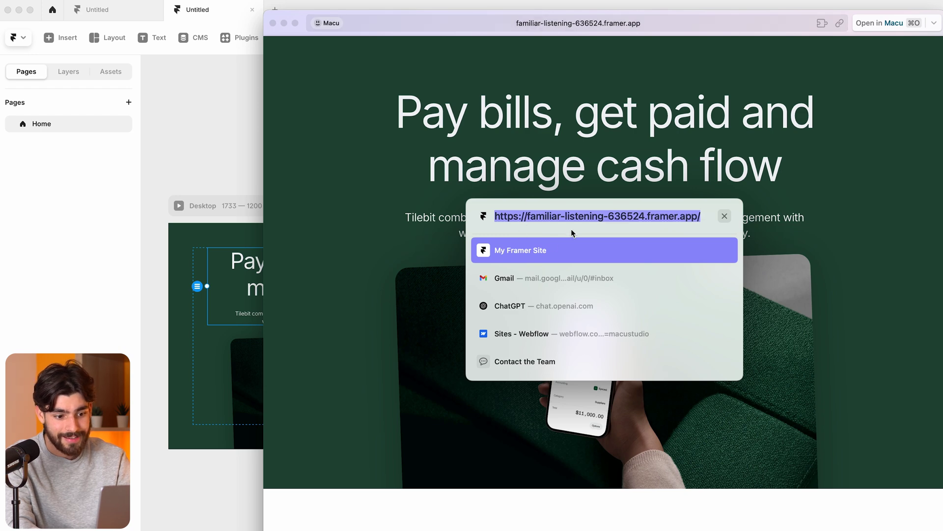
{"action": "key", "text": "Escape"}
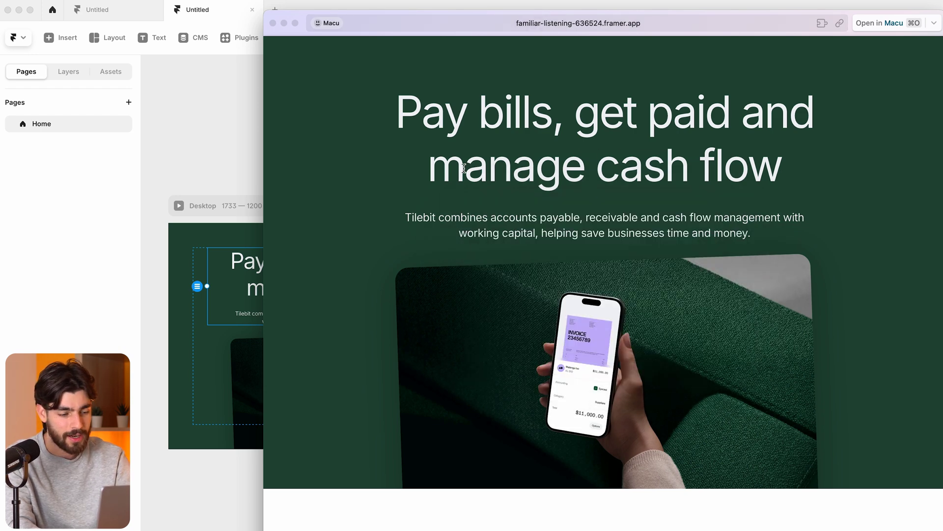
{"action": "left_click", "coordinate": [272, 23]}
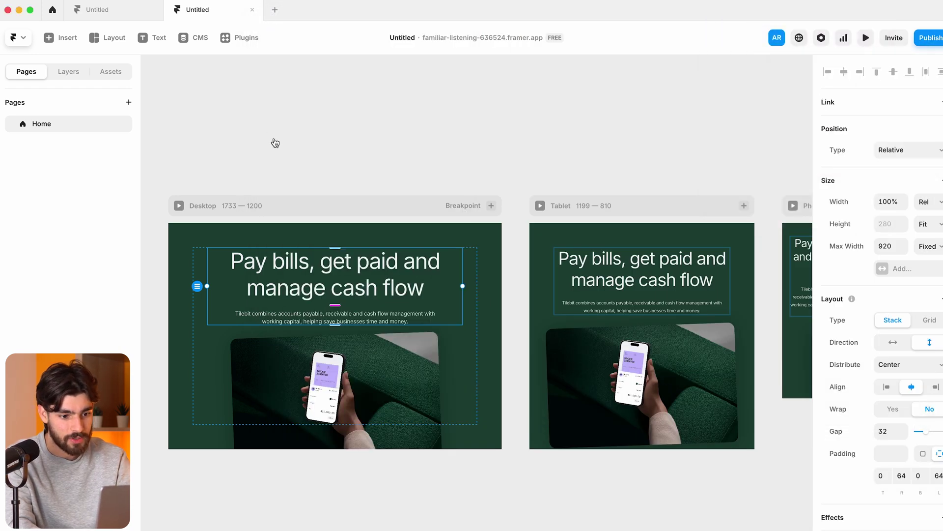
Add a colour to the 'Pay bills…' heading, briefly try a gradient, then set solid white #FFFFFF.
{"action": "scroll", "coordinate": [274, 143], "scroll_direction": "right", "scroll_amount": 5}
{"action": "scroll", "coordinate": [365, 146], "scroll_direction": "up", "scroll_amount": 5}
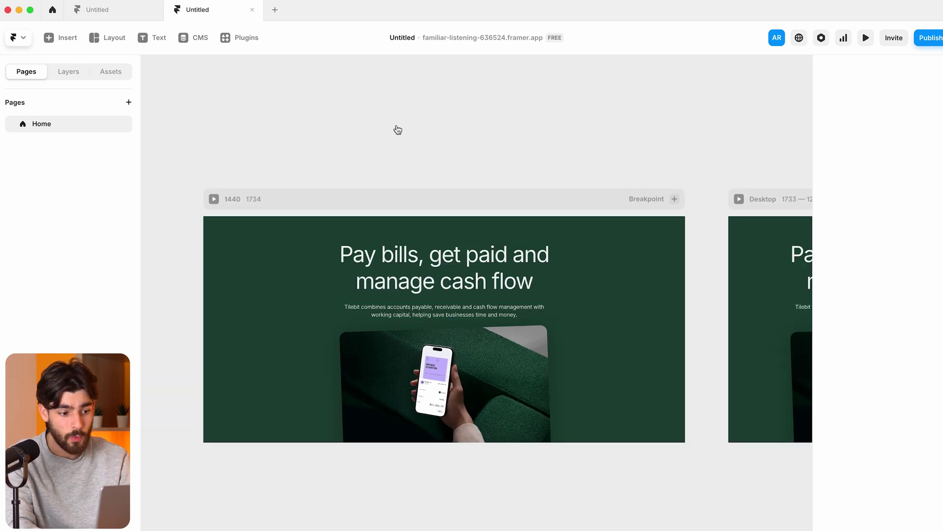
{"action": "left_click", "coordinate": [369, 250]}
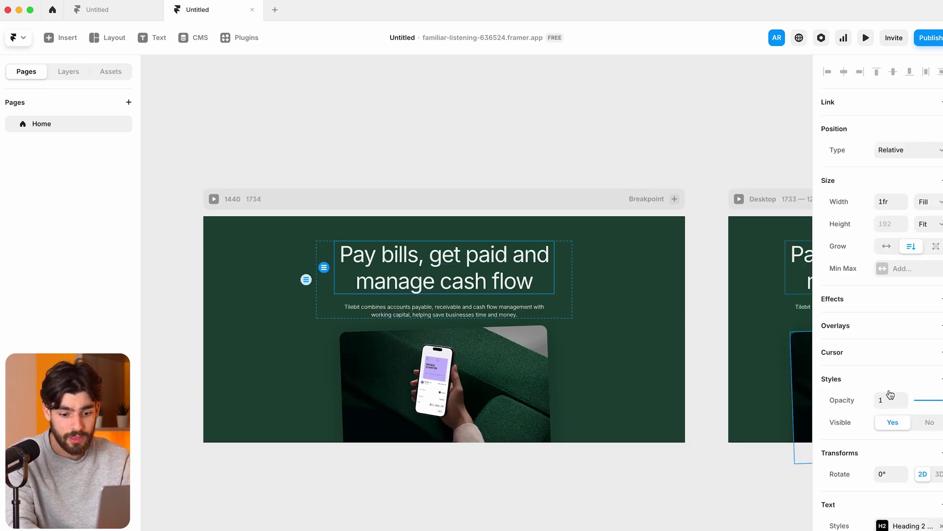
{"action": "scroll", "coordinate": [887, 393], "scroll_direction": "down", "scroll_amount": 3}
{"action": "left_click", "coordinate": [888, 421]}
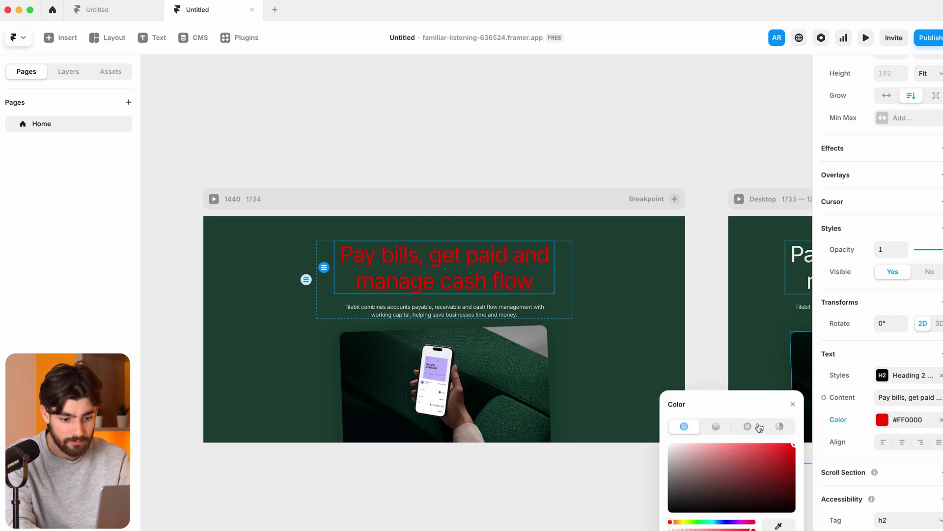
{"action": "left_click", "coordinate": [716, 426]}
{"action": "left_click", "coordinate": [684, 403]}
{"action": "left_click_drag", "start_coordinate": [720, 469], "coordinate": [559, 361]}
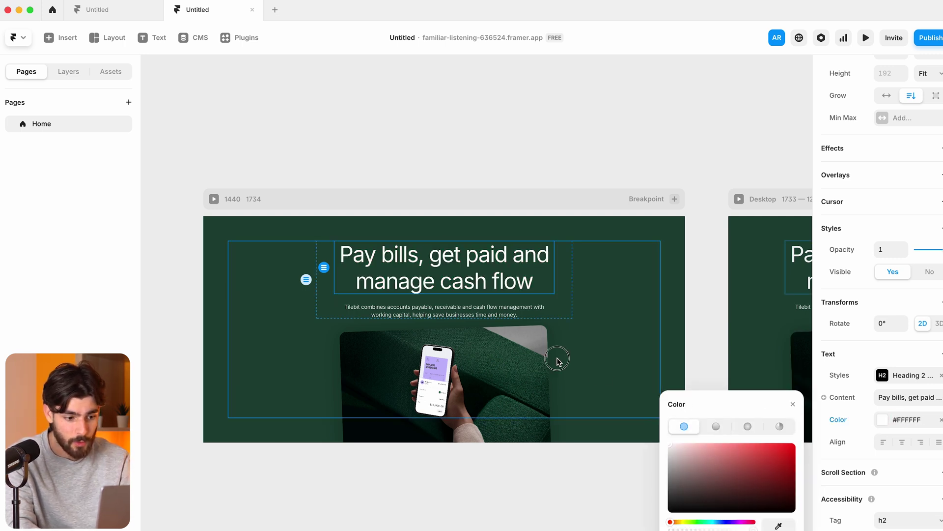